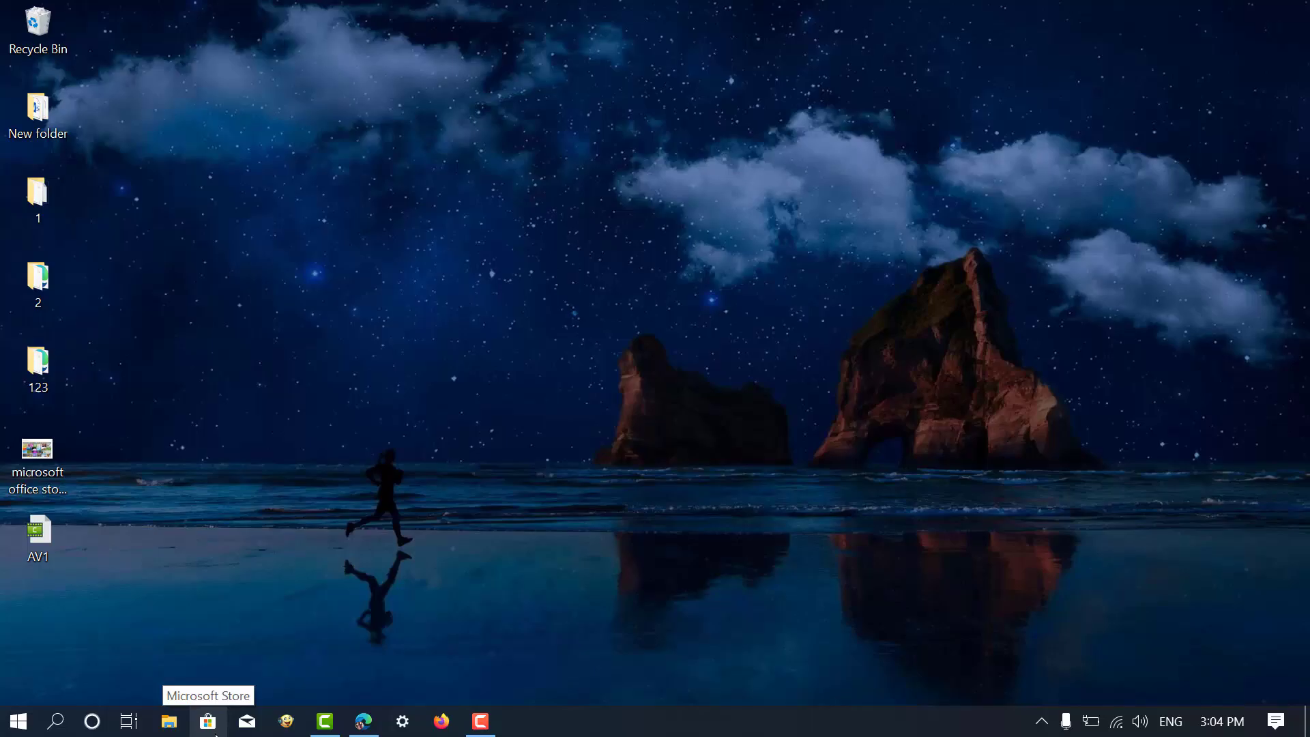
Step: Find the AV1 Video Extension in Microsoft Store and install it
click(208, 720)
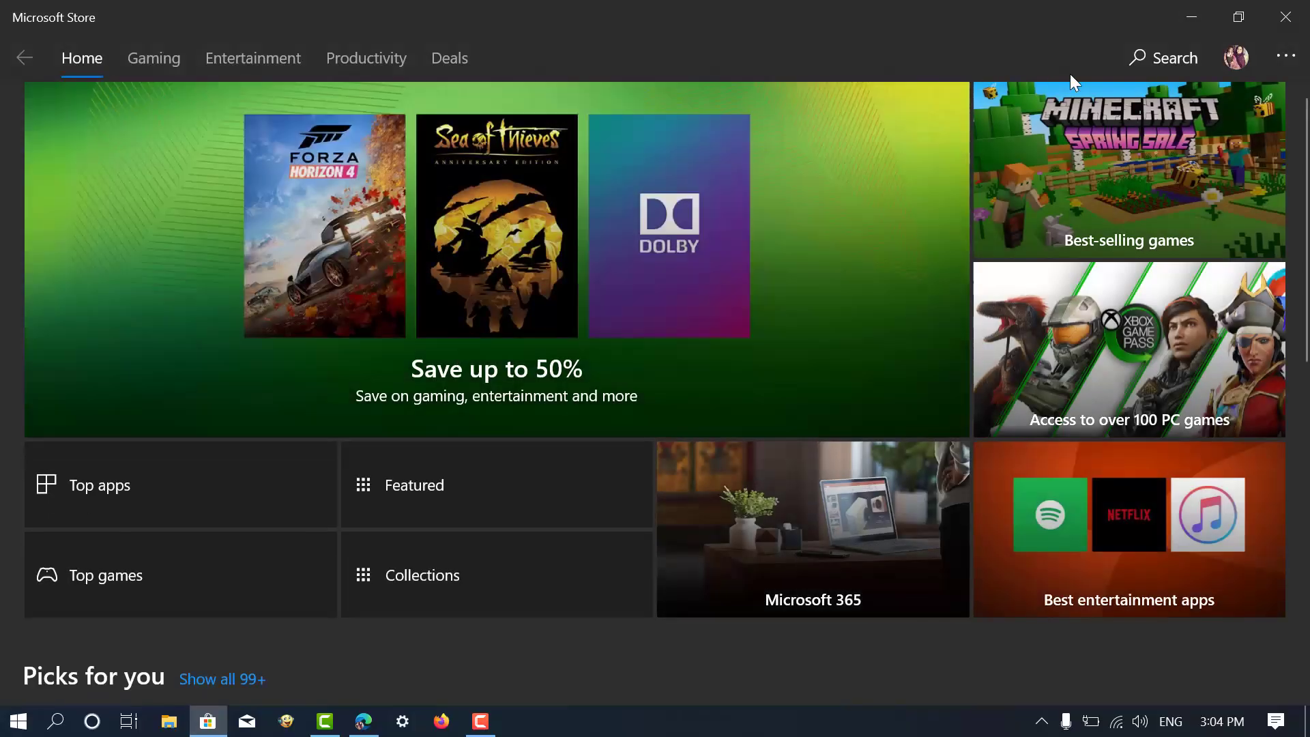
click(1163, 57)
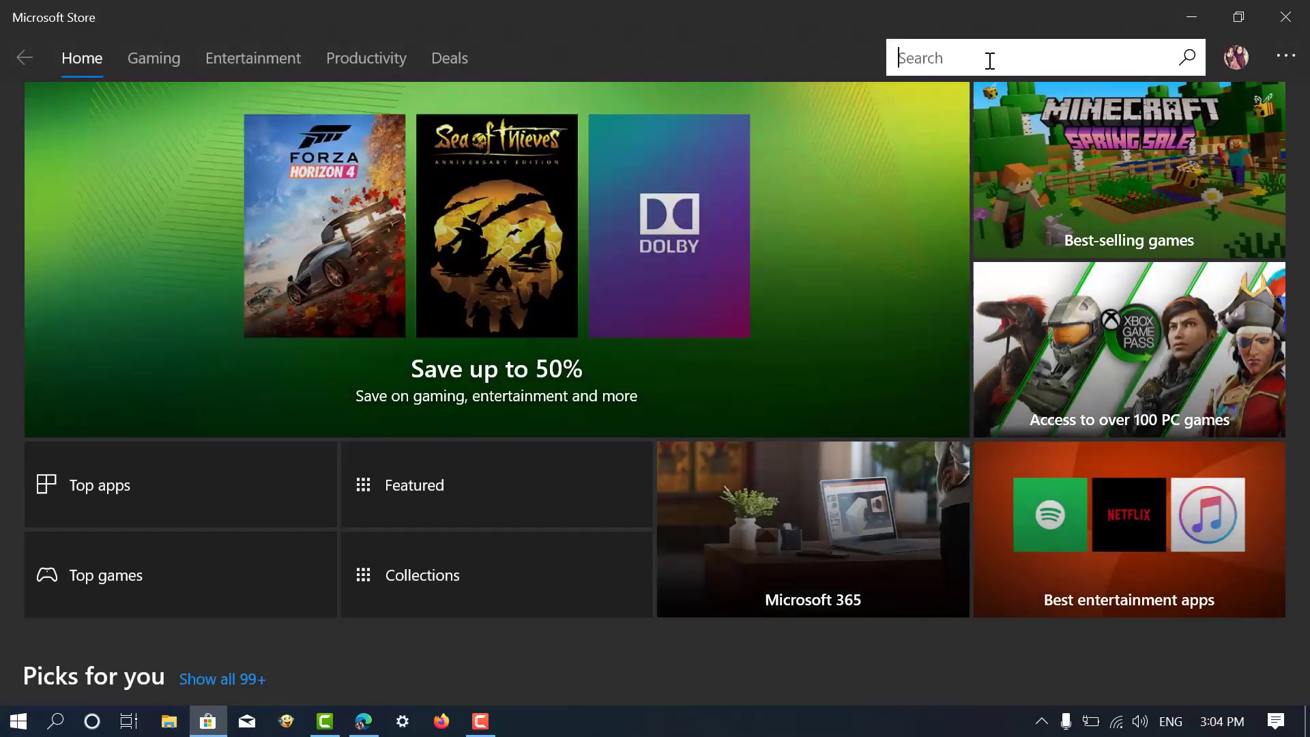
text(AV1 video e)
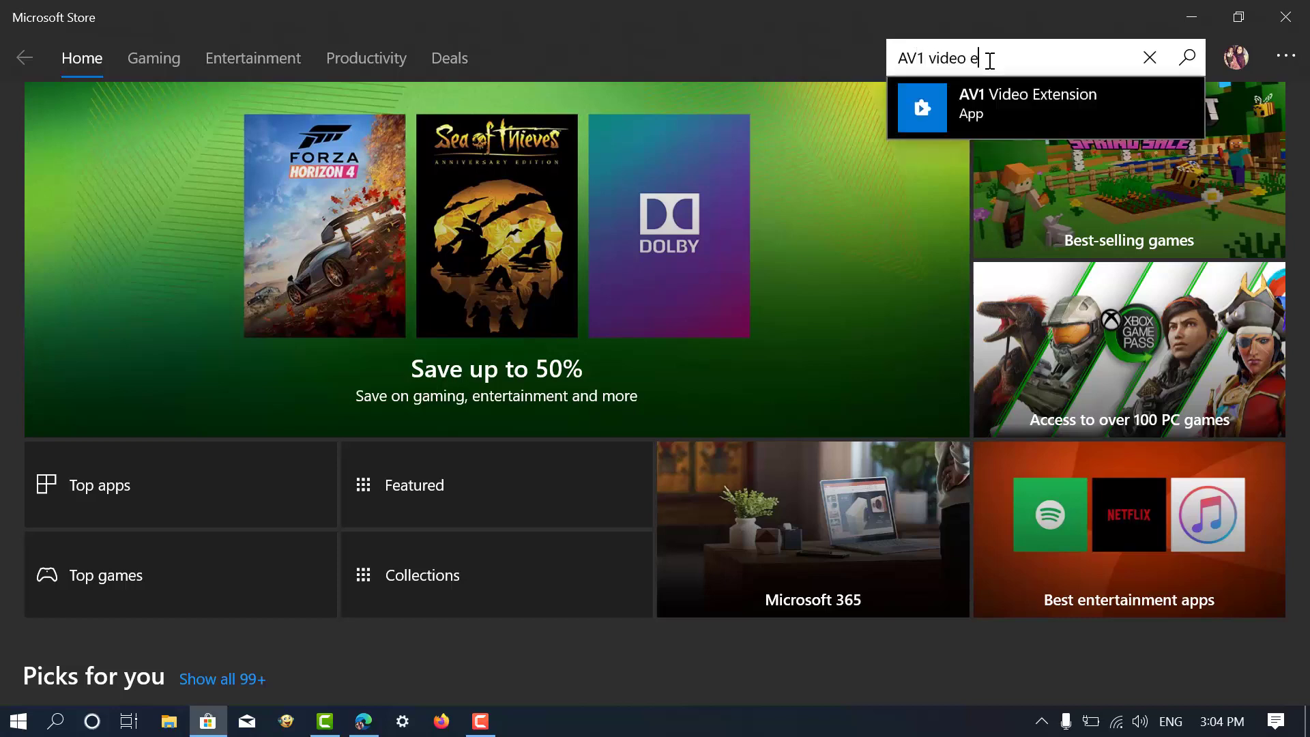
text(xtension)
click(980, 114)
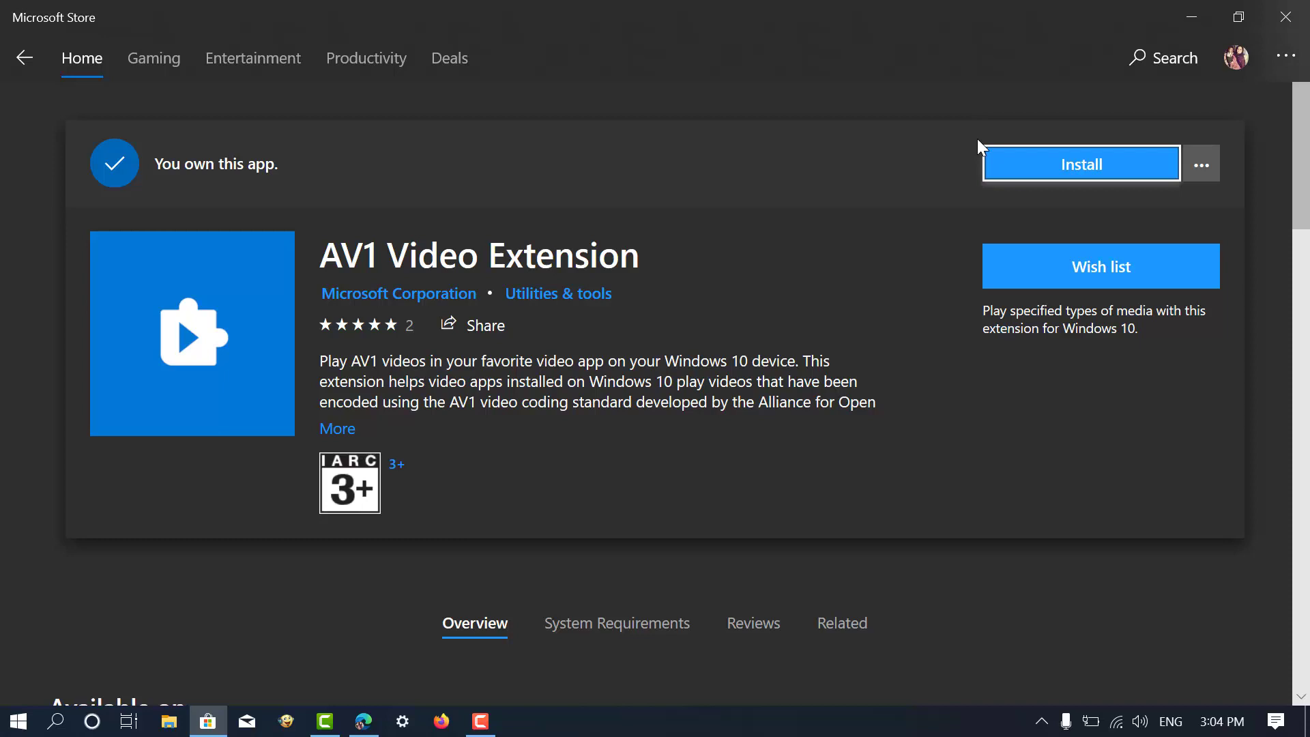
click(1036, 186)
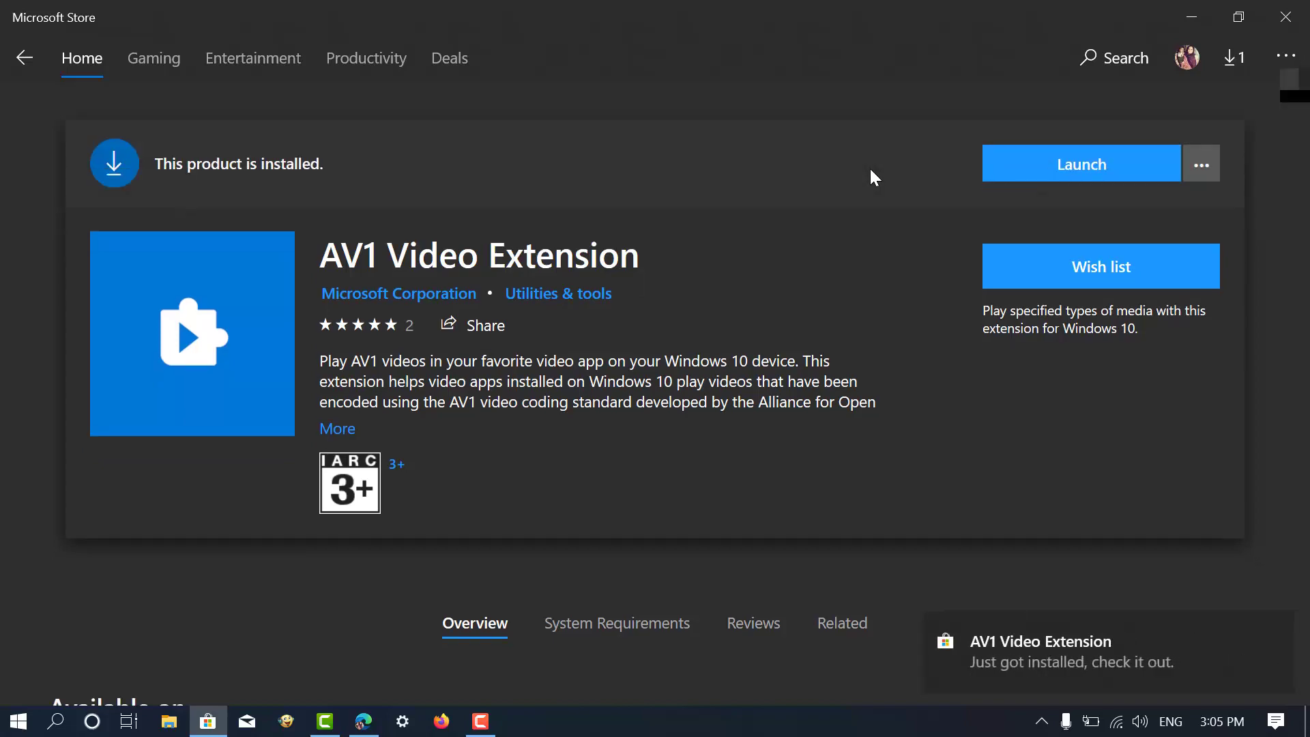
Step: Launch the extension in Movies & TV, dismiss the notification, and bring up Windows Settings
click(1059, 182)
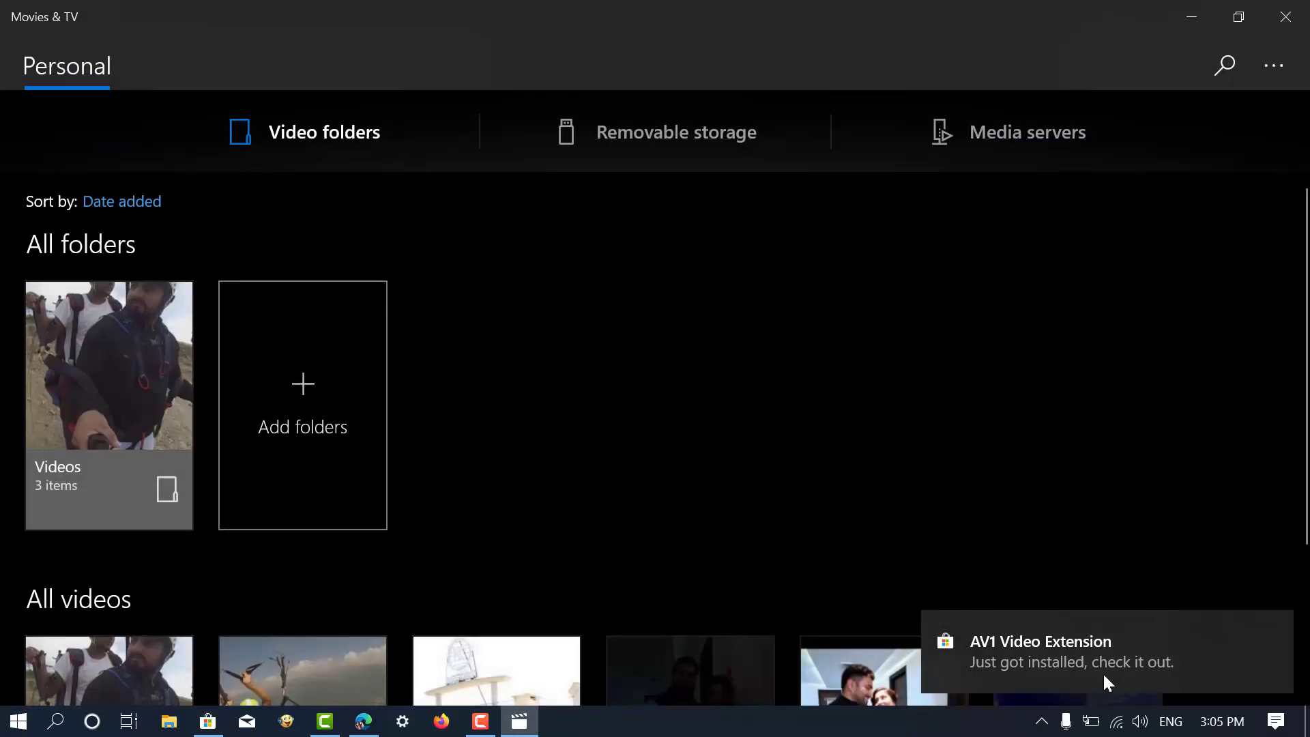
click(1274, 628)
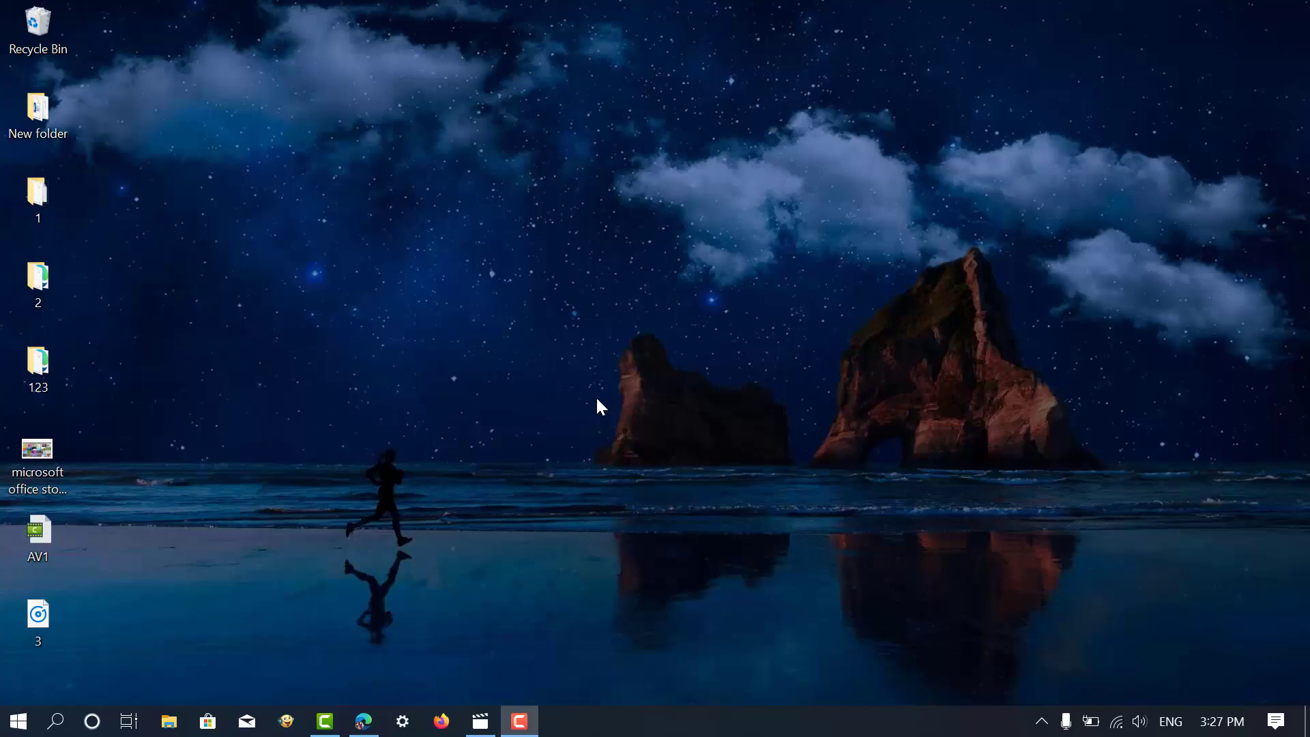
click(402, 722)
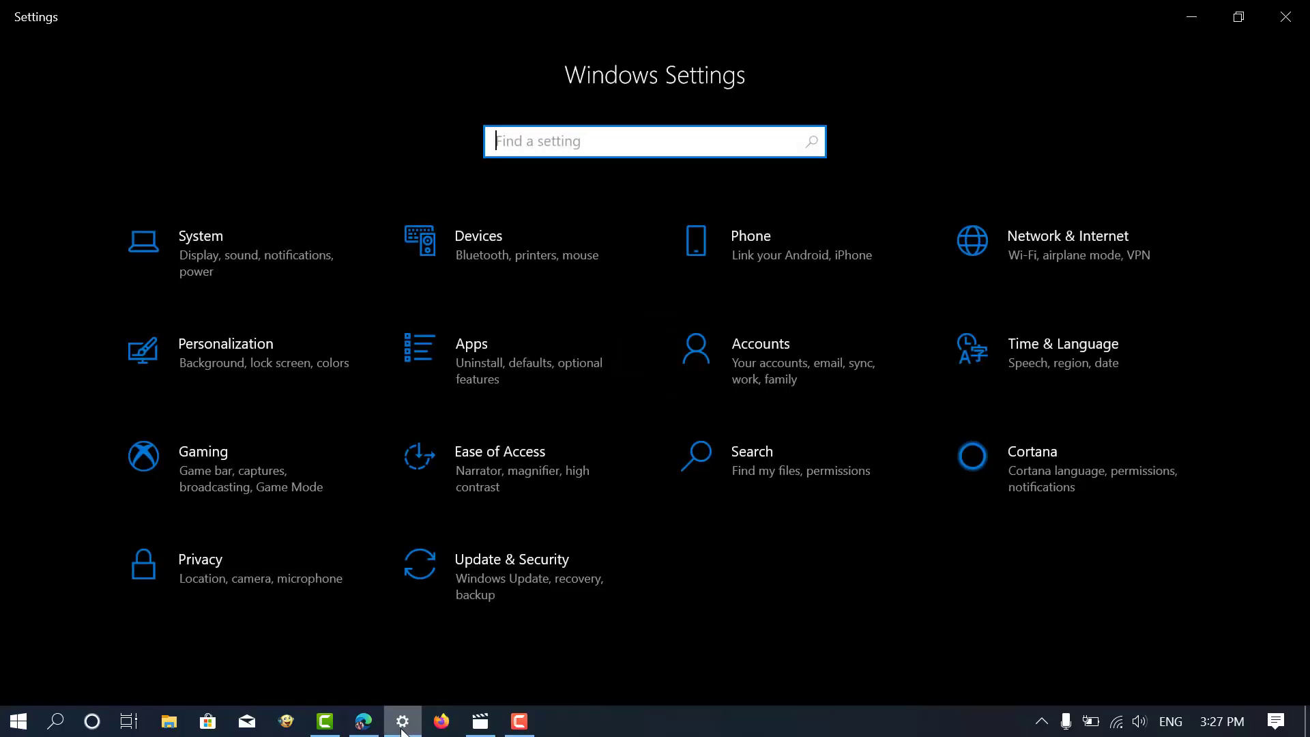
Step: Select AV1 Video Extension in Apps & features and confirm its uninstall
click(533, 389)
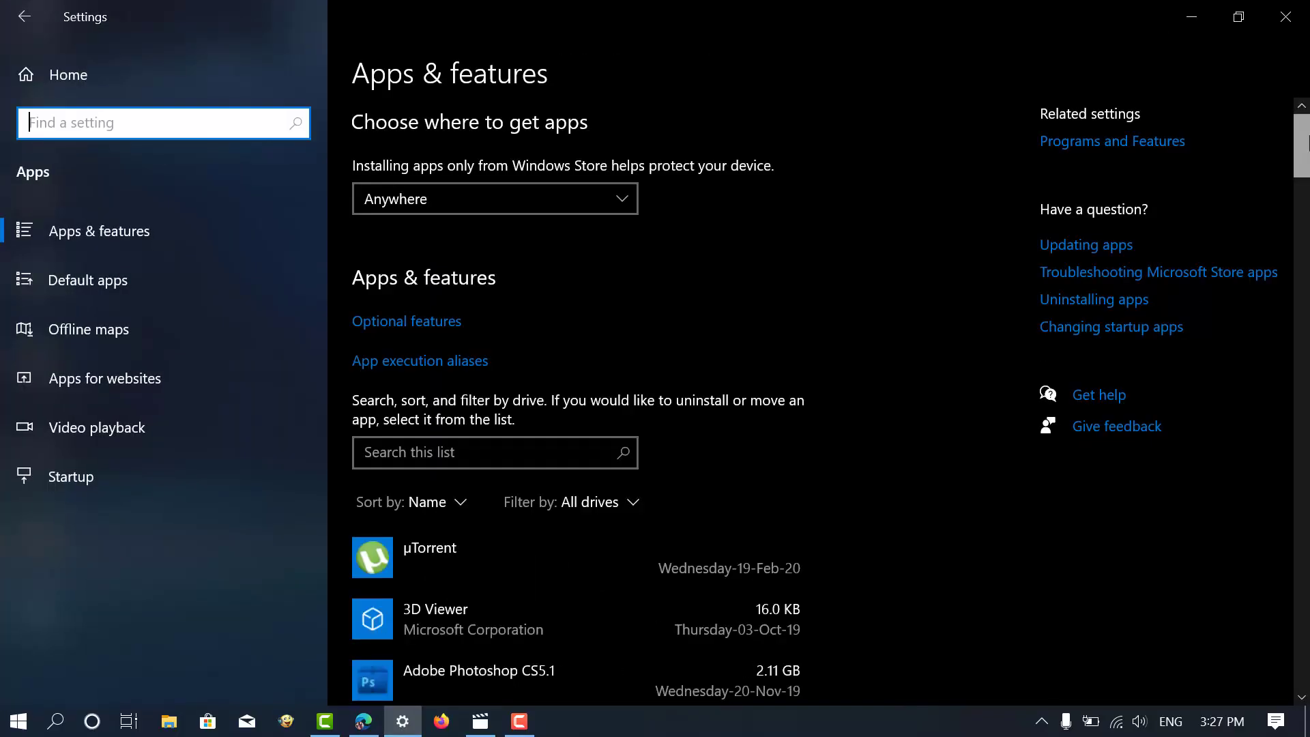
scroll(573, 410, down, 3)
scroll(663, 410, down, 2)
scroll(664, 410, down, 1)
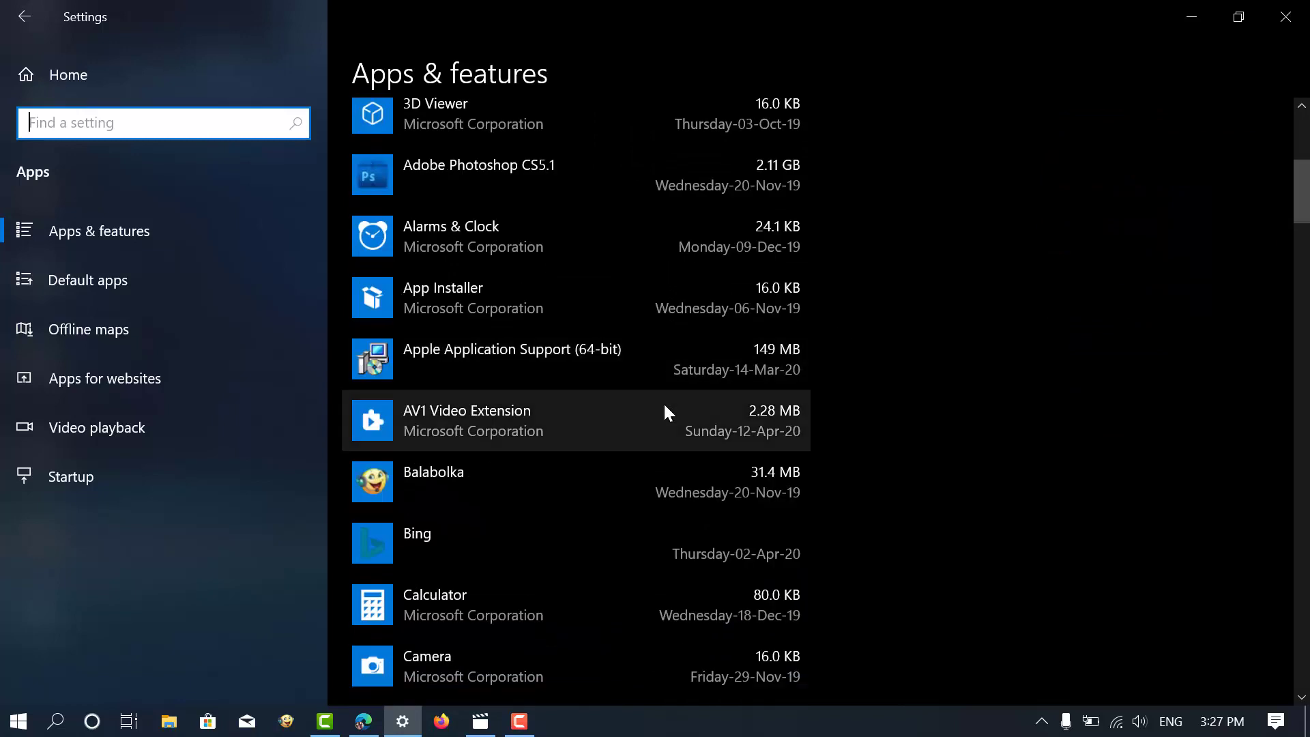
click(663, 409)
click(736, 509)
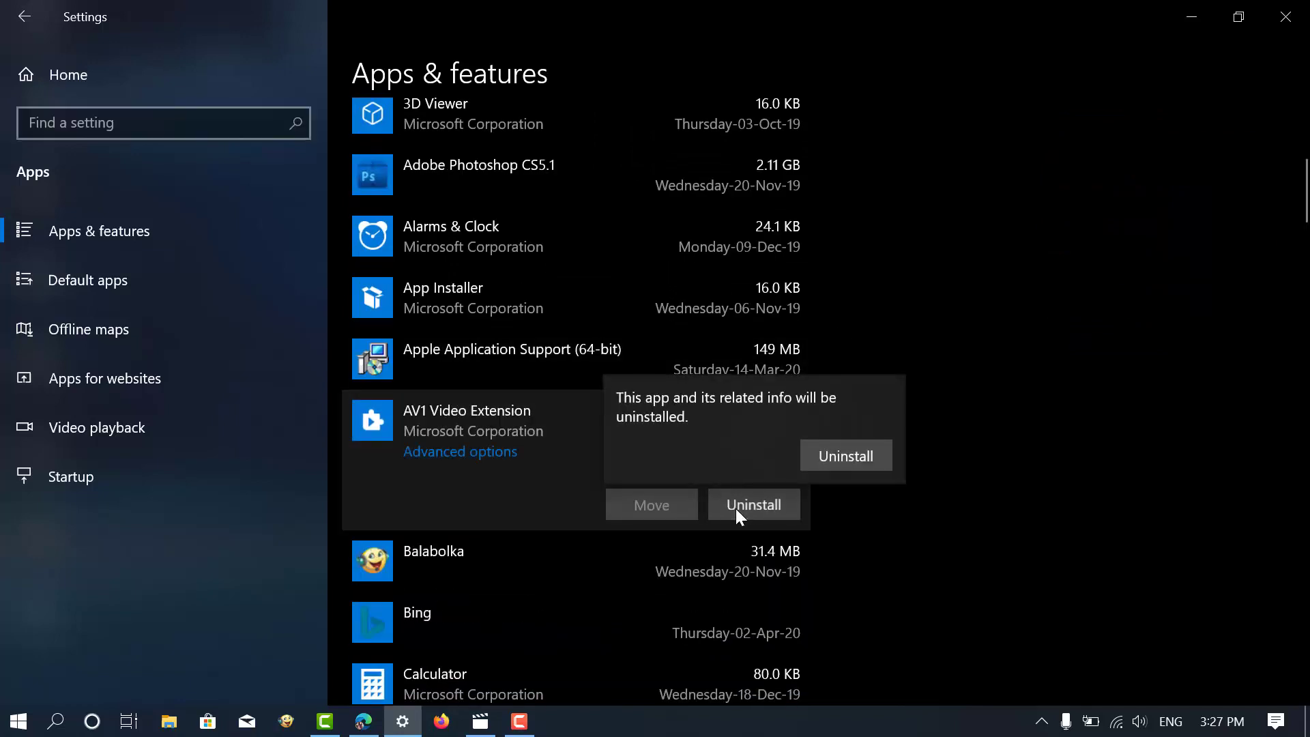
click(850, 456)
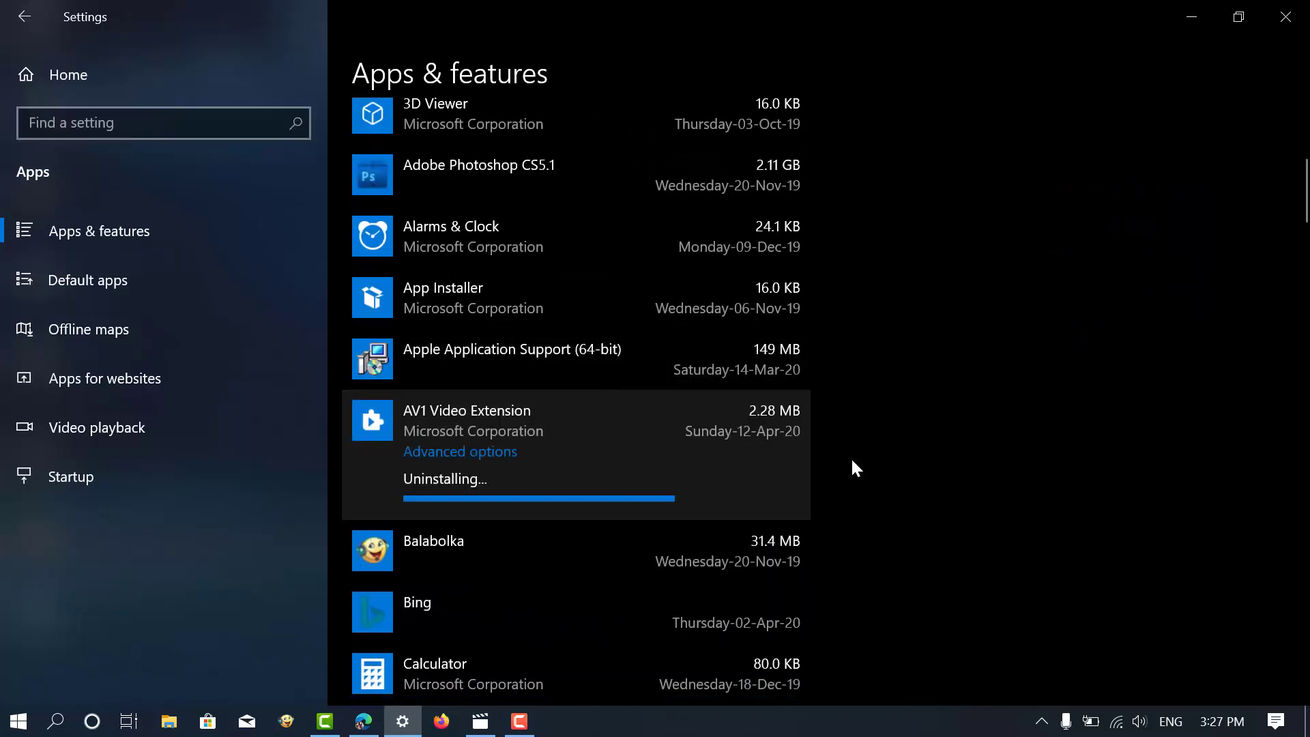